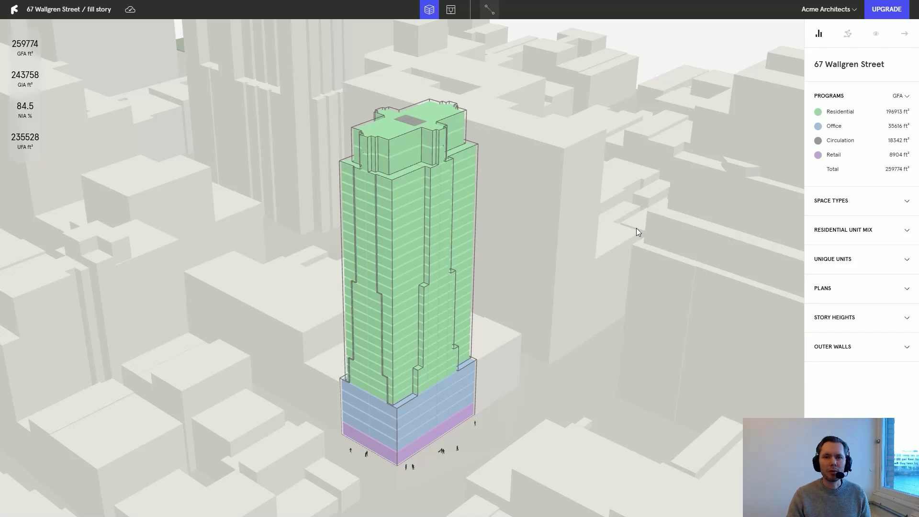
Orbit around the tower and colour it by its five unique unit types (405–4647 ft²)
right_click_drag(589, 238, 570, 251)
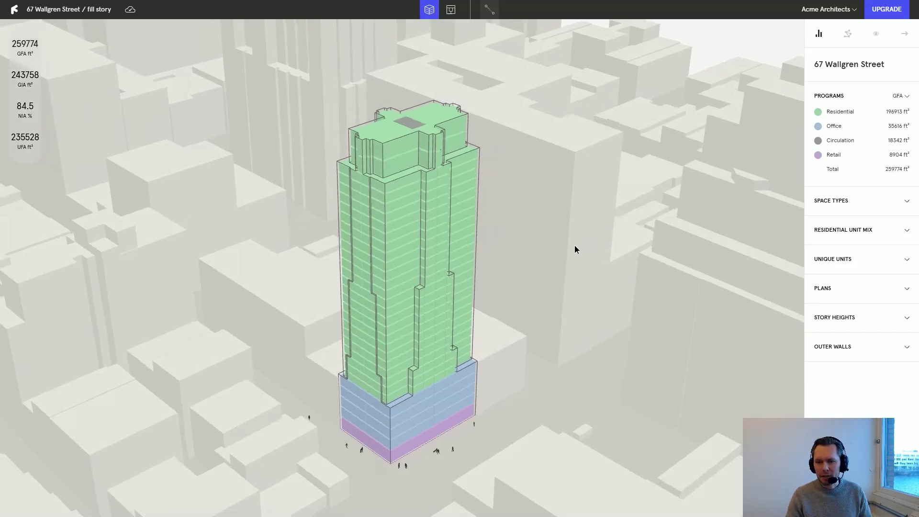
right_click_drag(572, 287, 594, 283)
left_click_drag(420, 154, 410, 460)
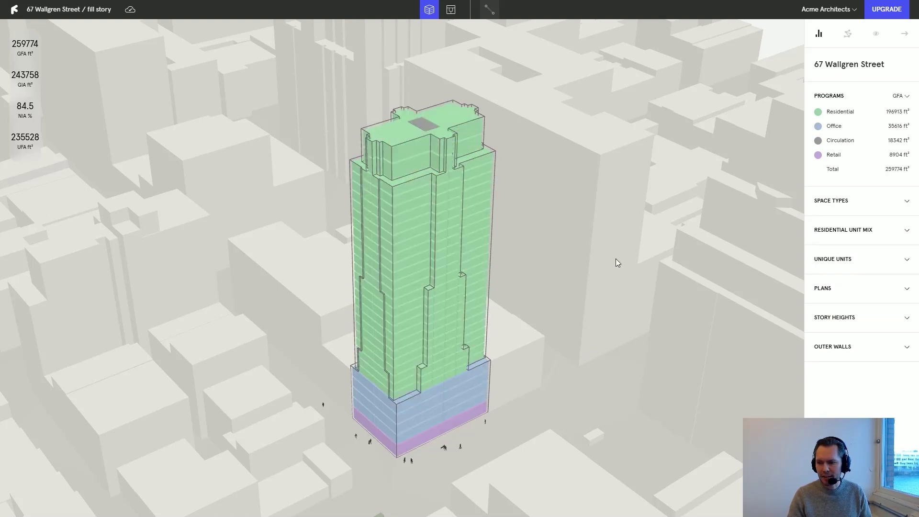
right_click_drag(616, 259, 629, 244)
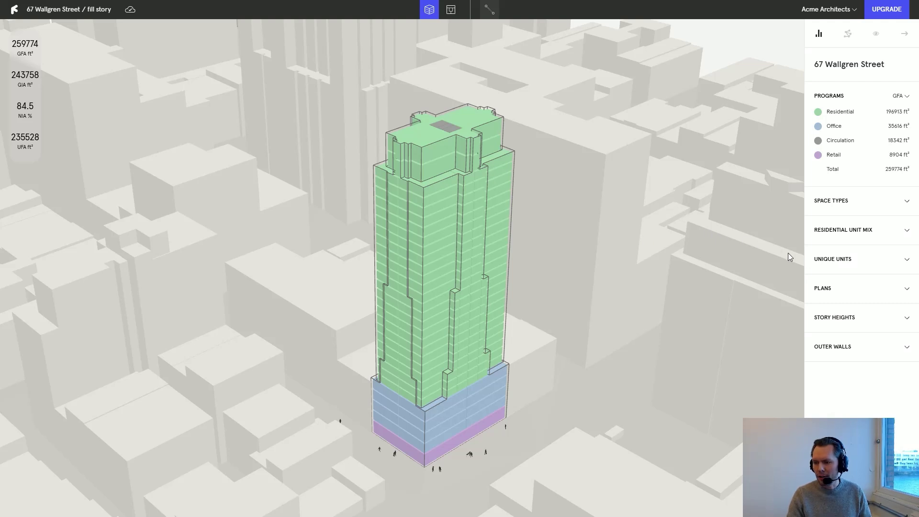
left_click(881, 261)
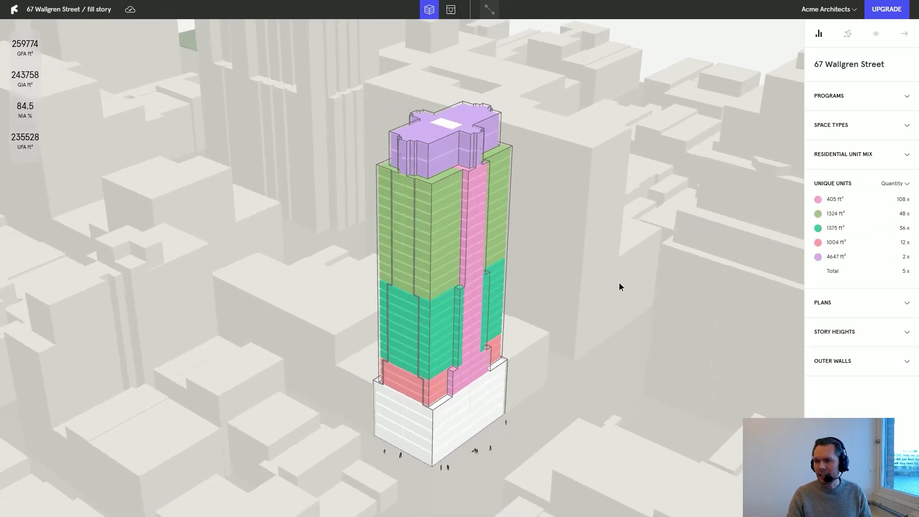
scroll(620, 286, "up", 2)
scroll(604, 228, "up", 2)
scroll(627, 279, "up", 2)
scroll(621, 276, "up", 2)
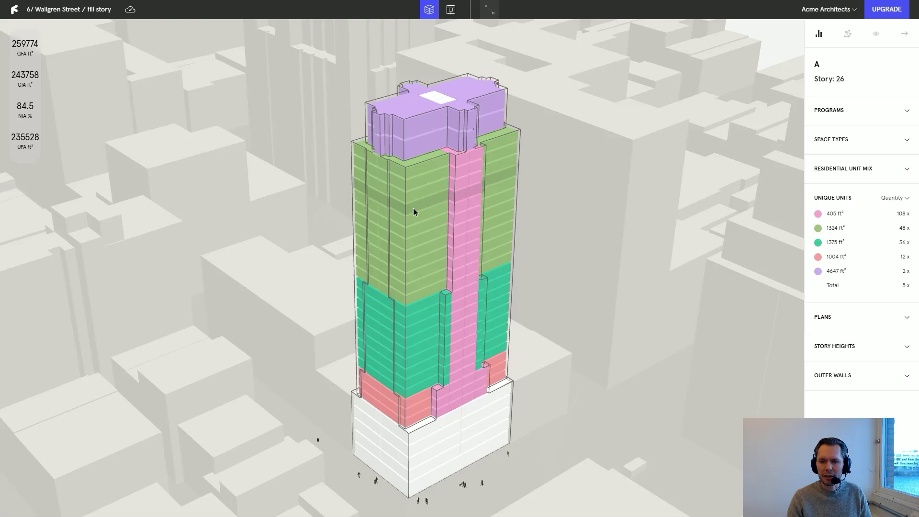
Preview story 26's plan, then return to 3D and open story 29's floor plan
double_click(413, 207)
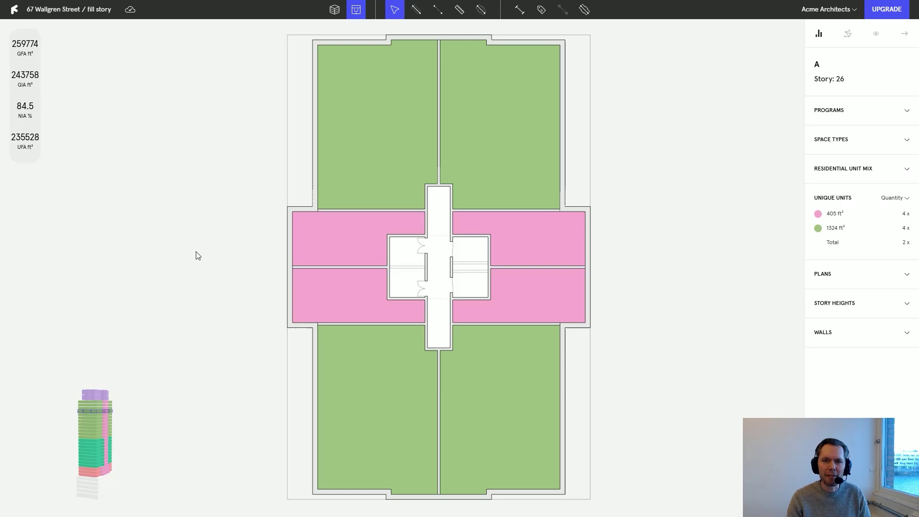
key("Escape")
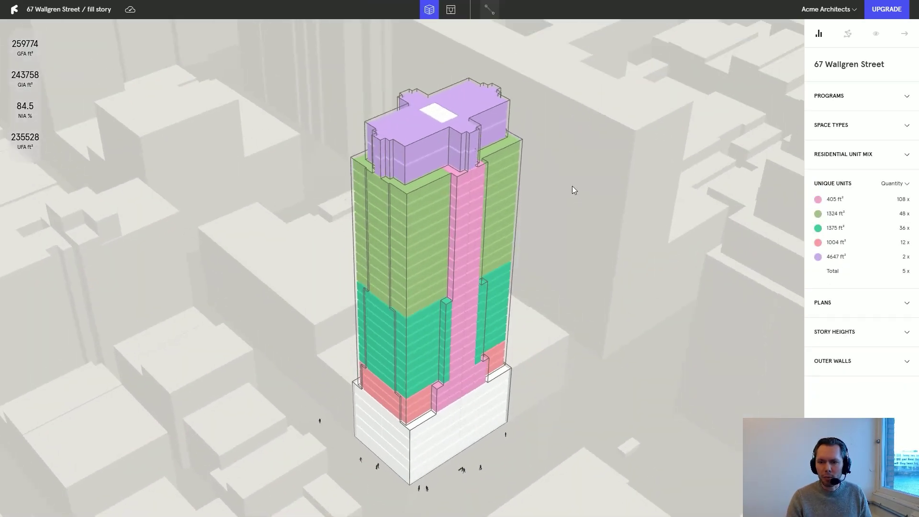
left_click(511, 150)
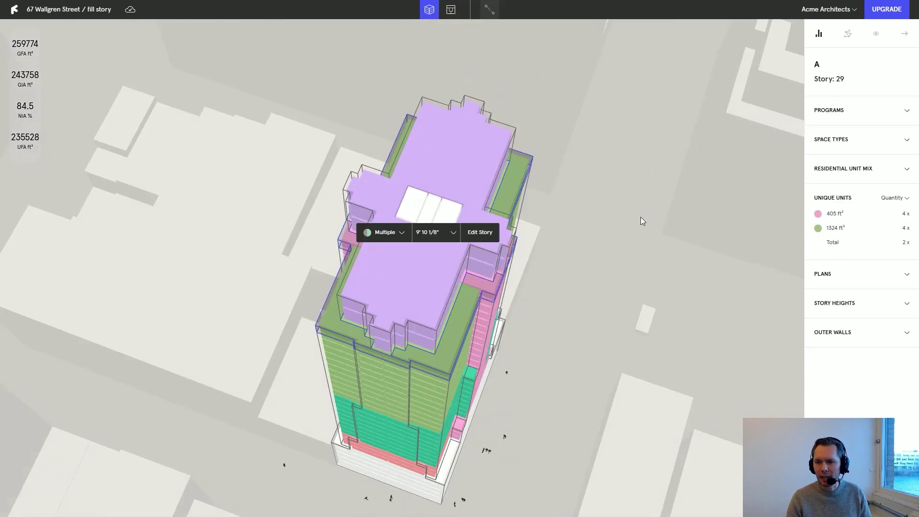
key("Return")
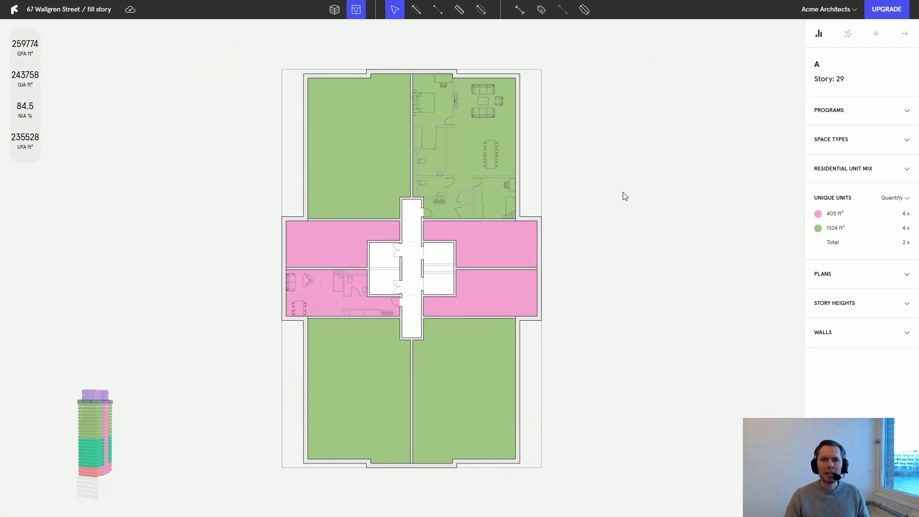
scroll(627, 190, "up", 2)
scroll(615, 194, "up", 3)
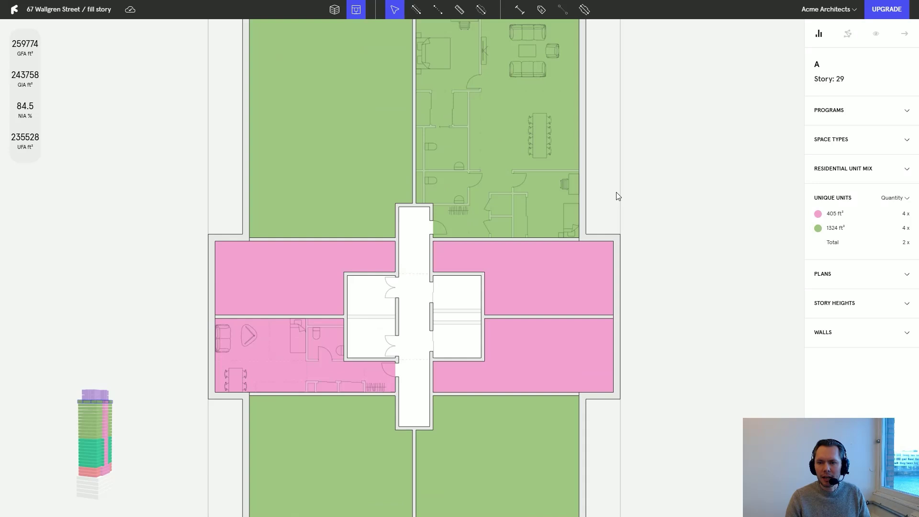
scroll(483, 257, "down", 3)
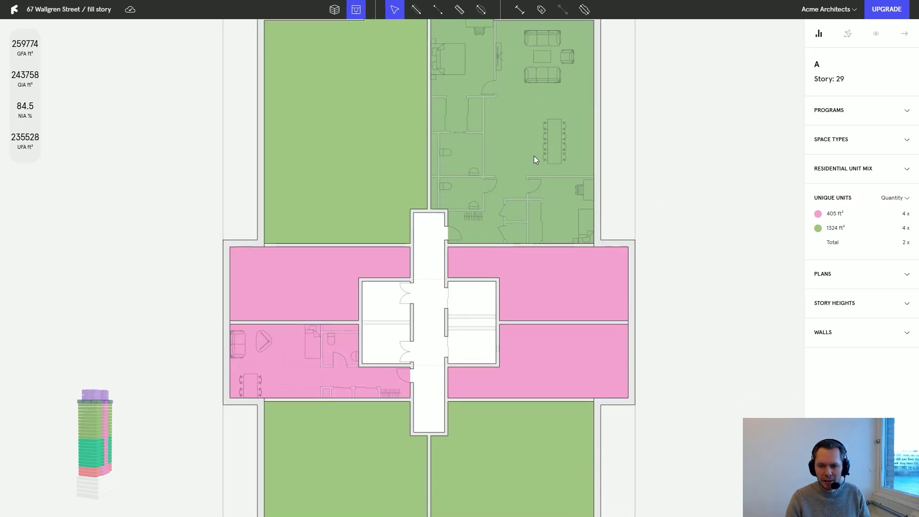
scroll(752, 202, "up", 2)
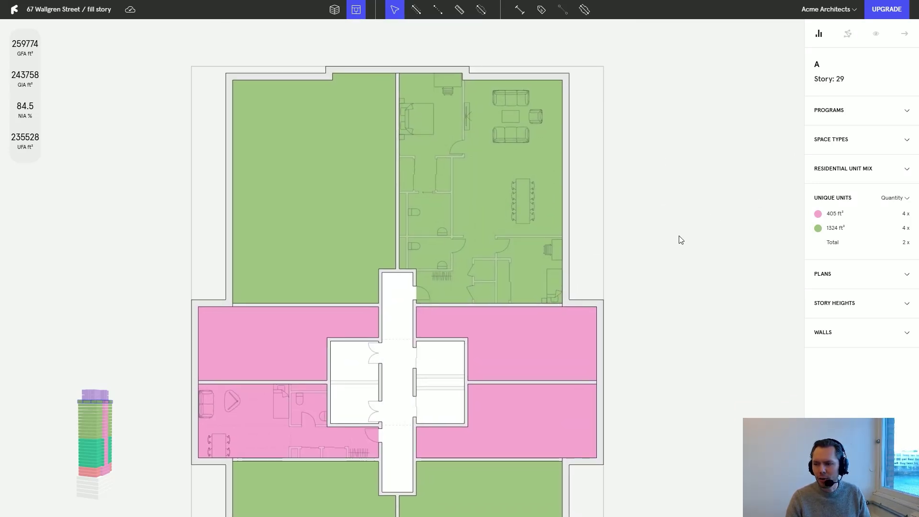
scroll(680, 238, "left", 1)
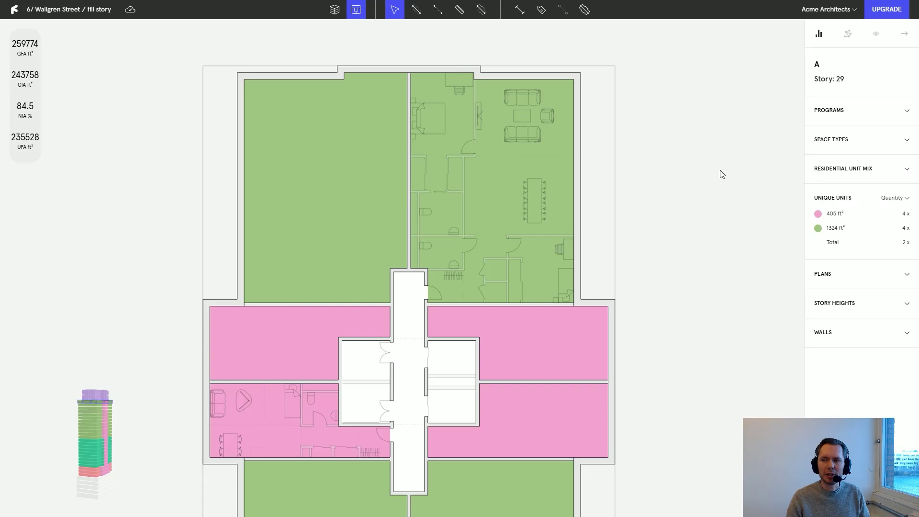
Overlay the connectivity graph on story 29 and pan around the furnished upper unit
left_click(848, 33)
scroll(655, 215, "up", 2)
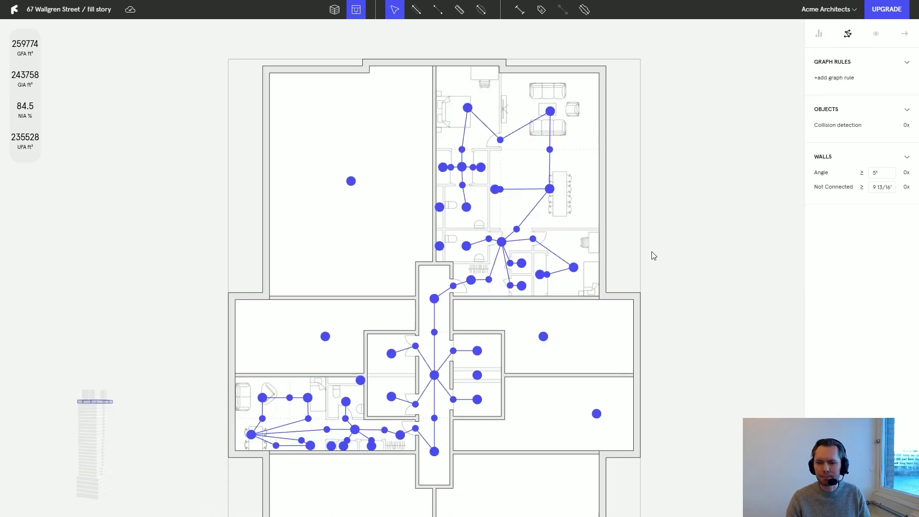
scroll(688, 248, "up", 2)
scroll(688, 248, "up", 1)
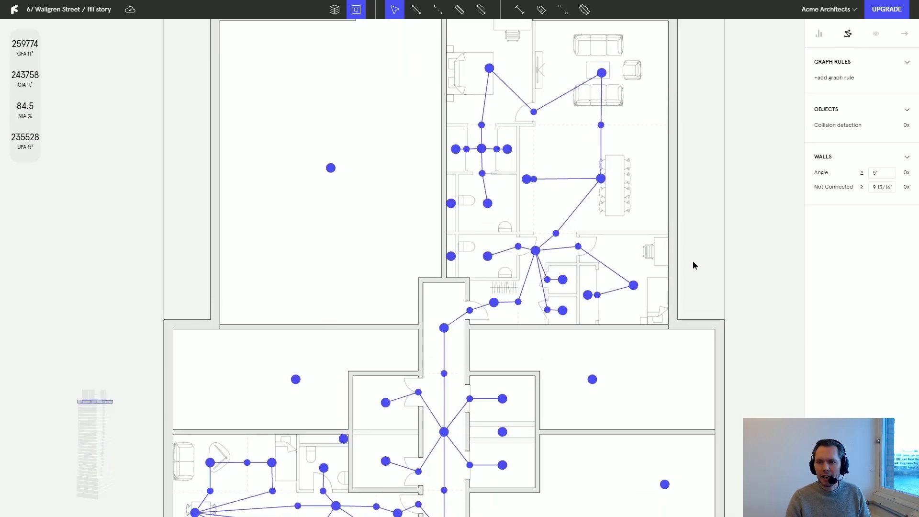
mouse_move(692, 251)
left_mouse_down()
mouse_move(673, 308)
mouse_move(642, 293)
left_mouse_up()
scroll(674, 302, "up", 1)
scroll(642, 293, "up", 1)
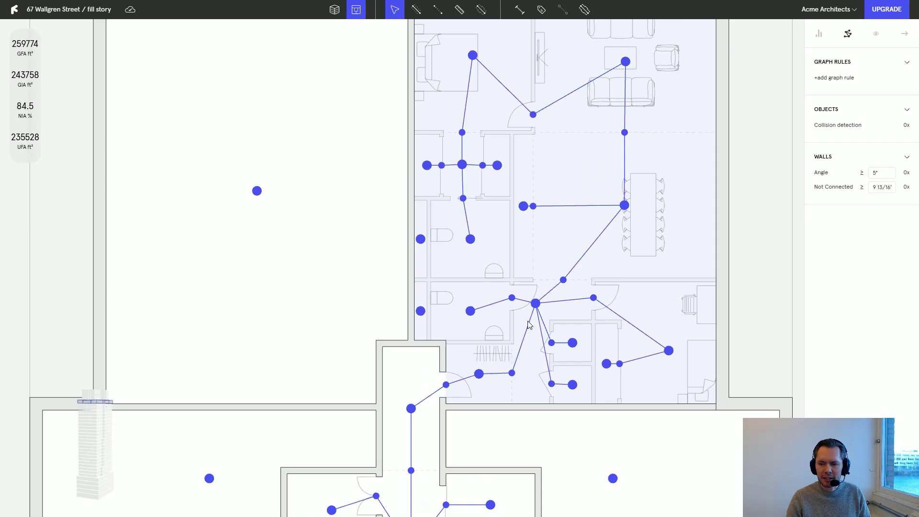
scroll(569, 290, "up", 1)
left_click_drag(568, 289, 482, 276)
scroll(481, 275, "up", 2)
scroll(559, 229, "up", 1)
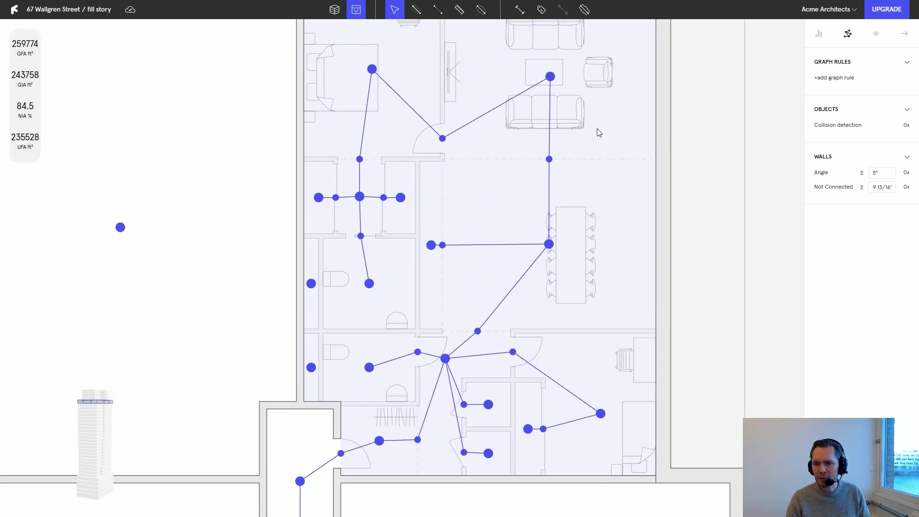
scroll(490, 159, "up", 2)
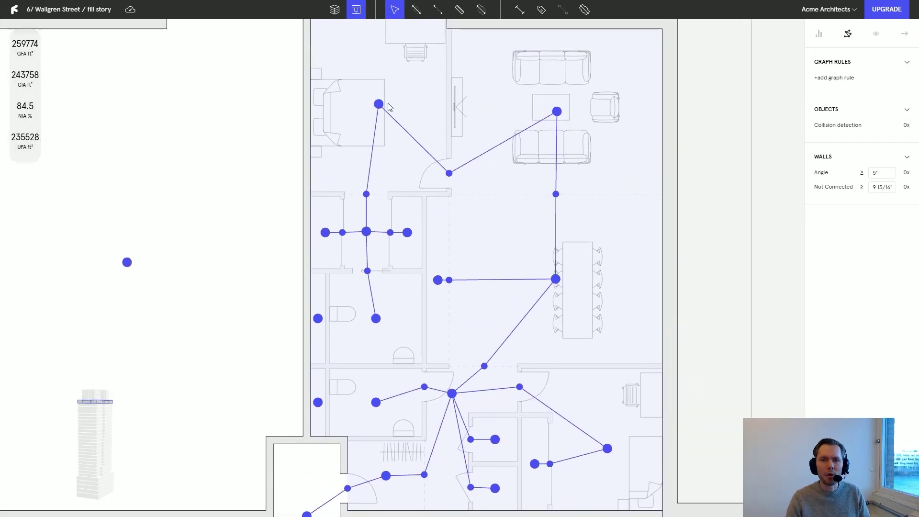
scroll(538, 240, "down", 2)
scroll(493, 328, "down", 2)
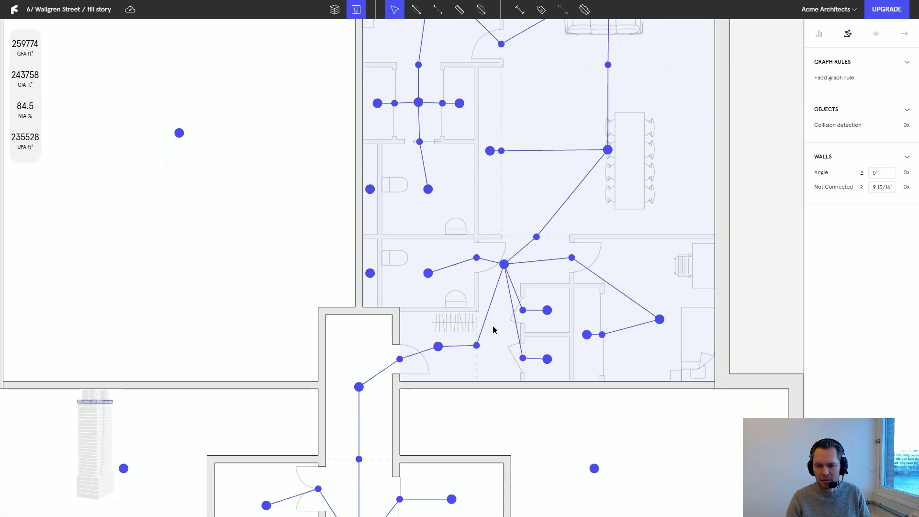
scroll(570, 189, "down", 3)
scroll(548, 209, "down", 2, "ctrl")
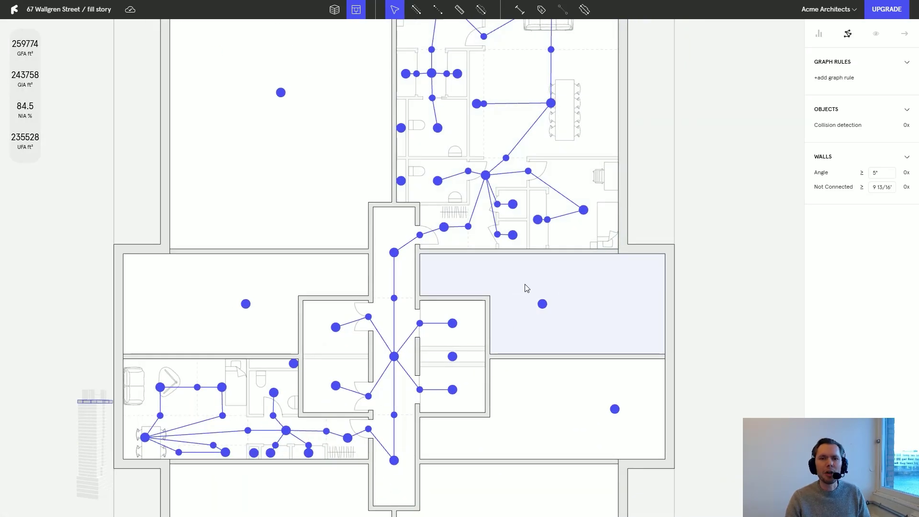
scroll(536, 307, "up", 2, "ctrl")
scroll(371, 424, "up", 3, "ctrl")
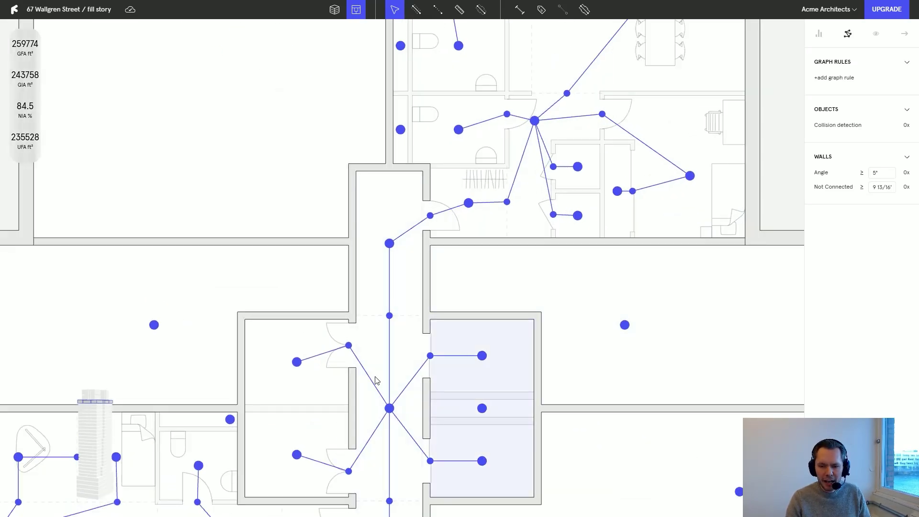
left_click_drag(397, 243, 373, 302)
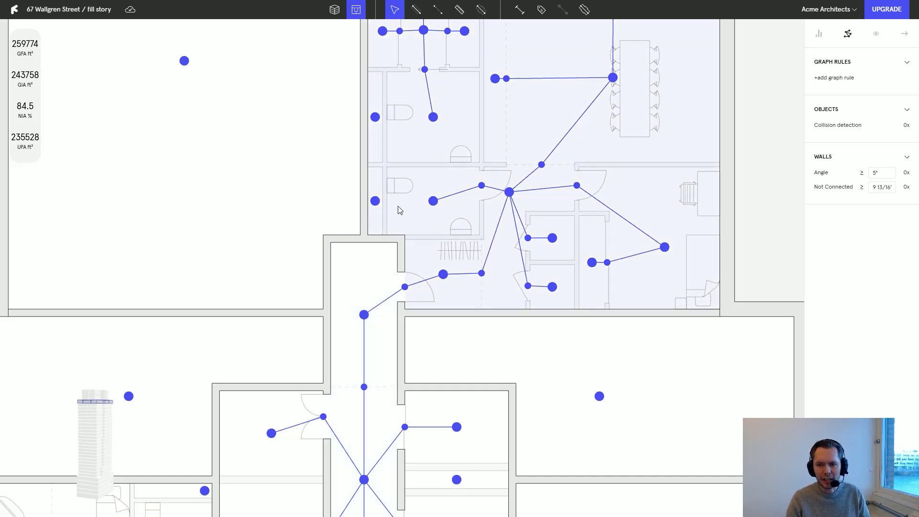
scroll(398, 206, "down", 2)
scroll(384, 263, "down", 2)
scroll(437, 158, "down", 2)
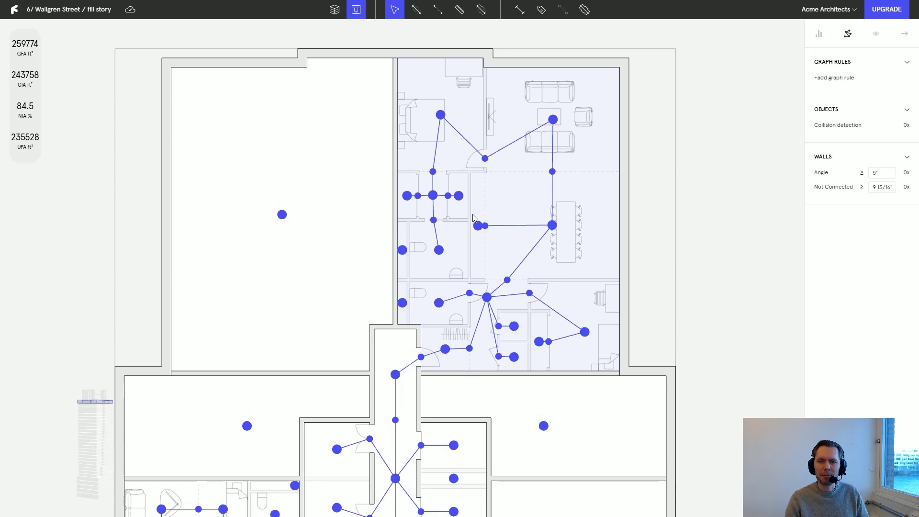
scroll(486, 273, "up", 1)
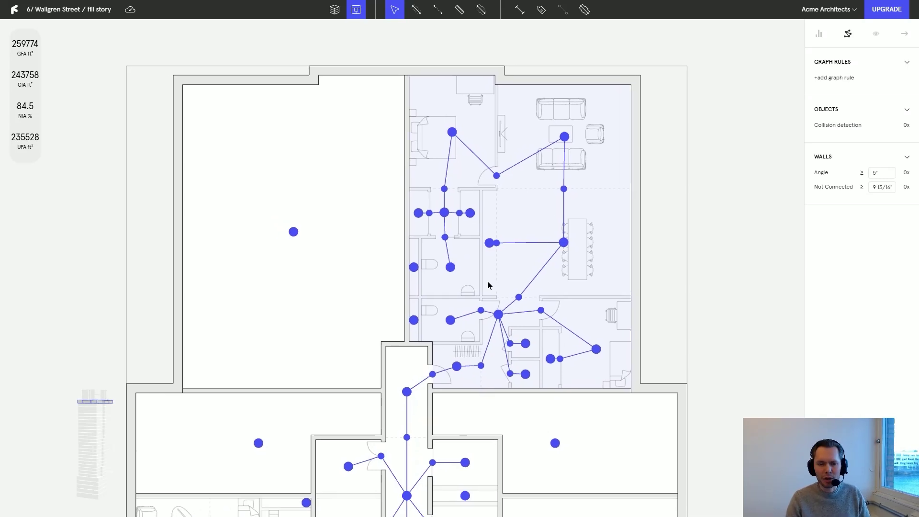
scroll(487, 284, "down", 1)
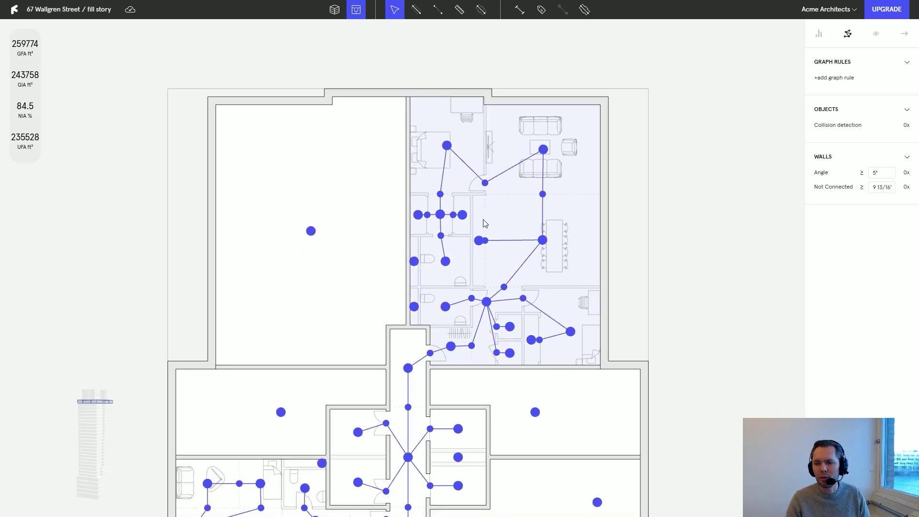
Copy the furnished upper unit's plan and paste it into the empty upper-left unit
right_click(513, 216)
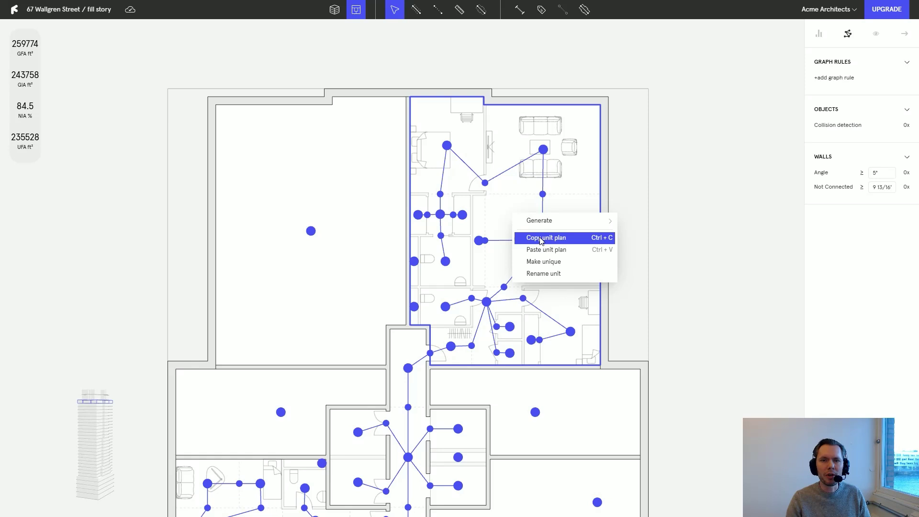
left_click(582, 239)
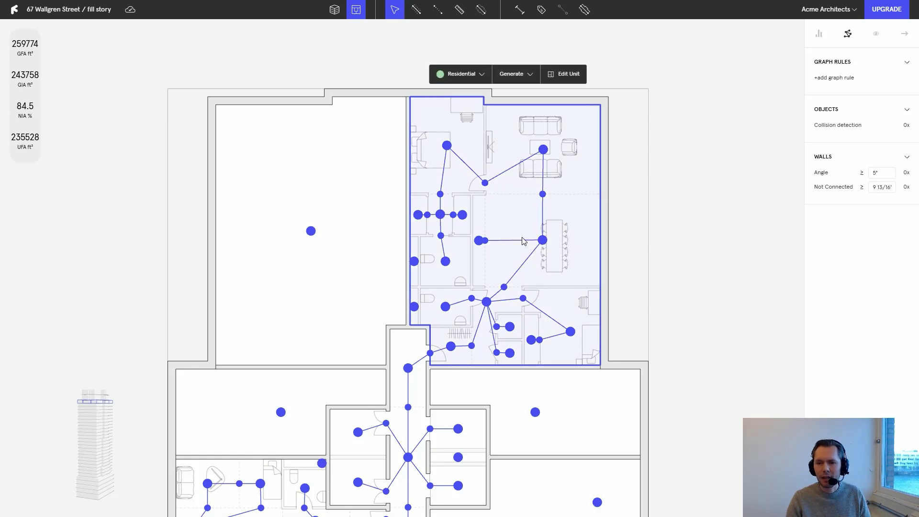
right_click(305, 184)
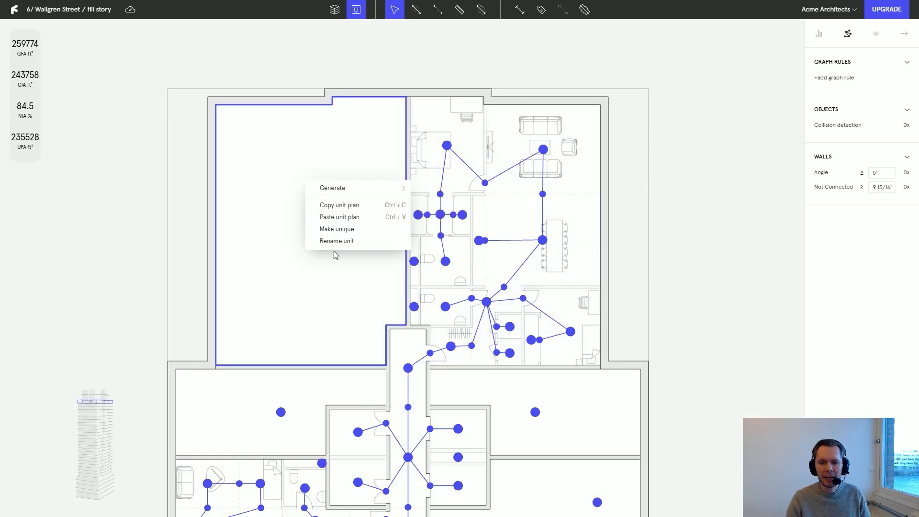
left_click(340, 220)
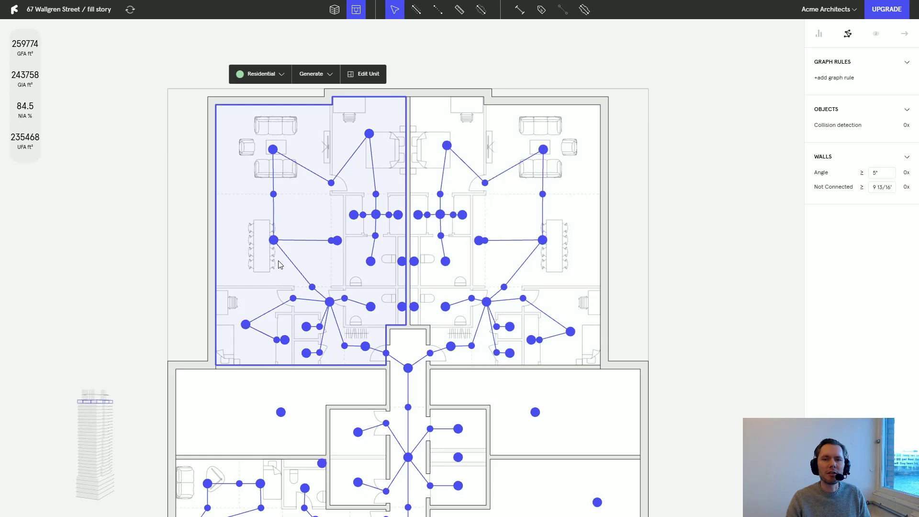
left_click(649, 238)
scroll(482, 389, "up", 2)
scroll(483, 389, "up", 1)
scroll(438, 384, "up", 2)
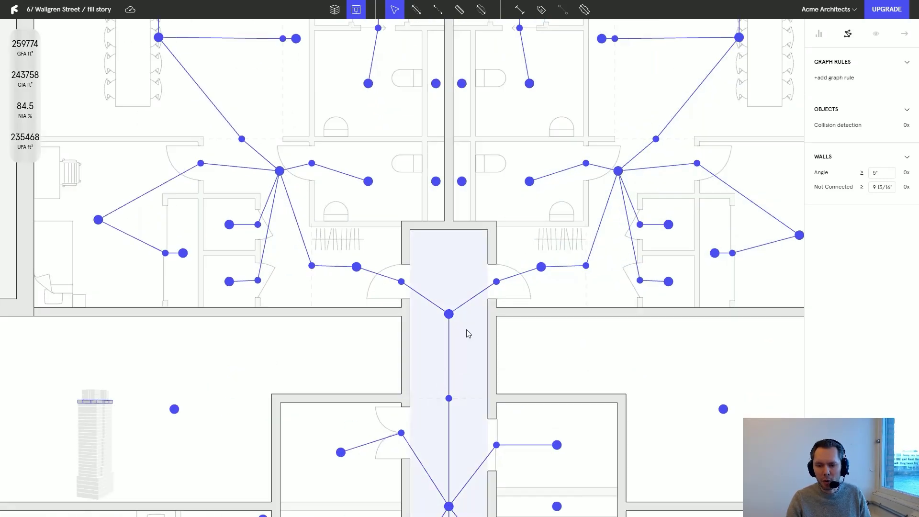
left_click_drag(446, 290, 477, 319)
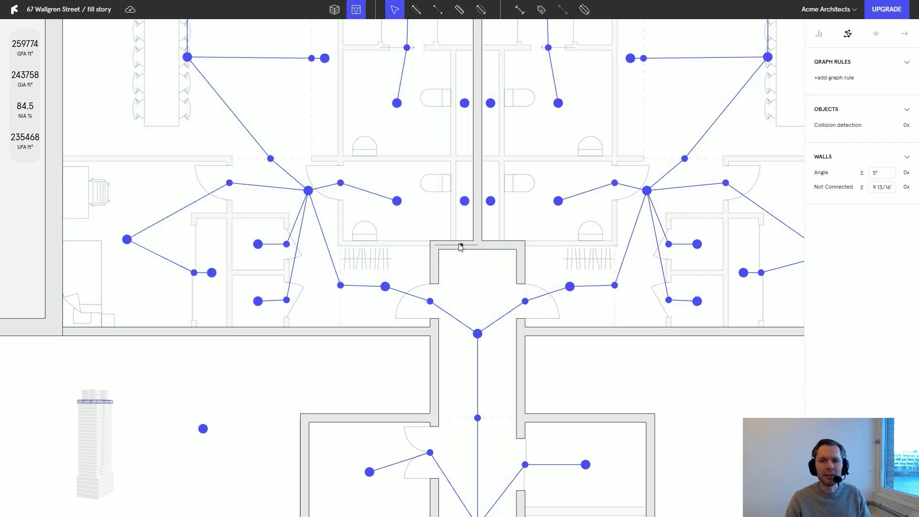
scroll(455, 247, "down", 5)
scroll(455, 246, "down", 3)
scroll(653, 244, "up", 2)
scroll(667, 258, "down", 3)
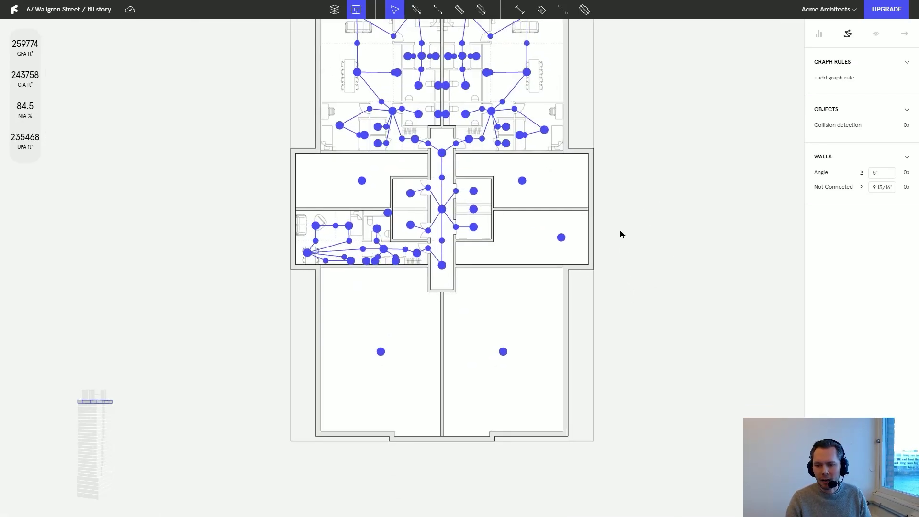
Paste the copied unit plan into both empty lower units together, then clear the selection
left_click(521, 313)
left_click(382, 310, "shift")
right_click(375, 327)
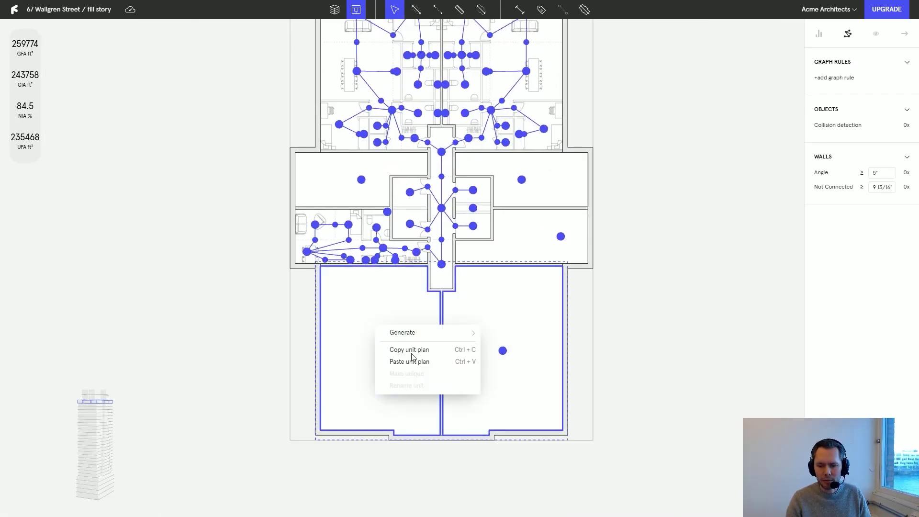
left_click(418, 363)
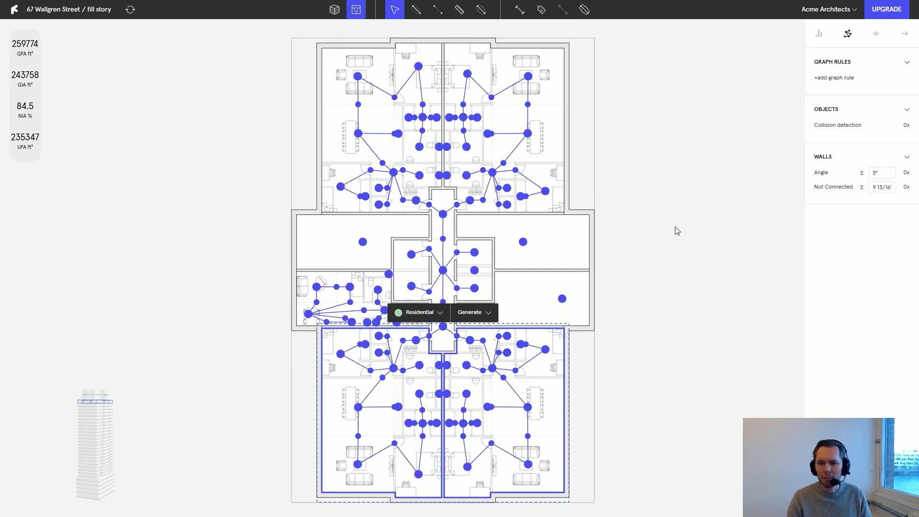
left_click(677, 230)
scroll(680, 273, "up", 3)
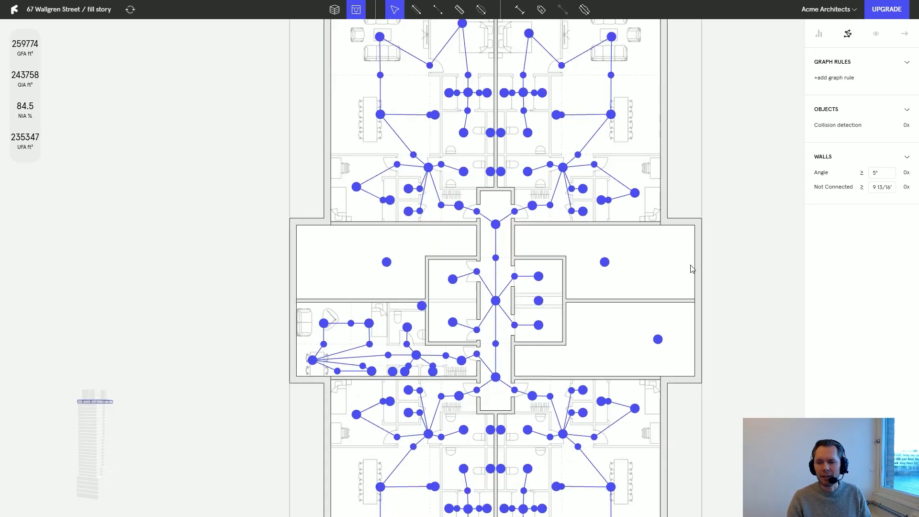
Copy the furnished pink unit's plan and apply it to all four 405 ft² units
left_click(819, 34)
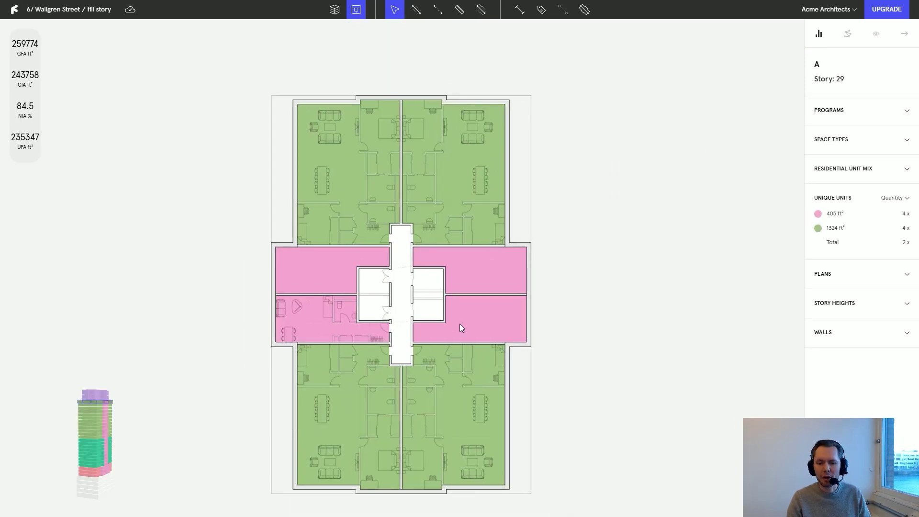
scroll(338, 343, "up", 3)
right_click(431, 270)
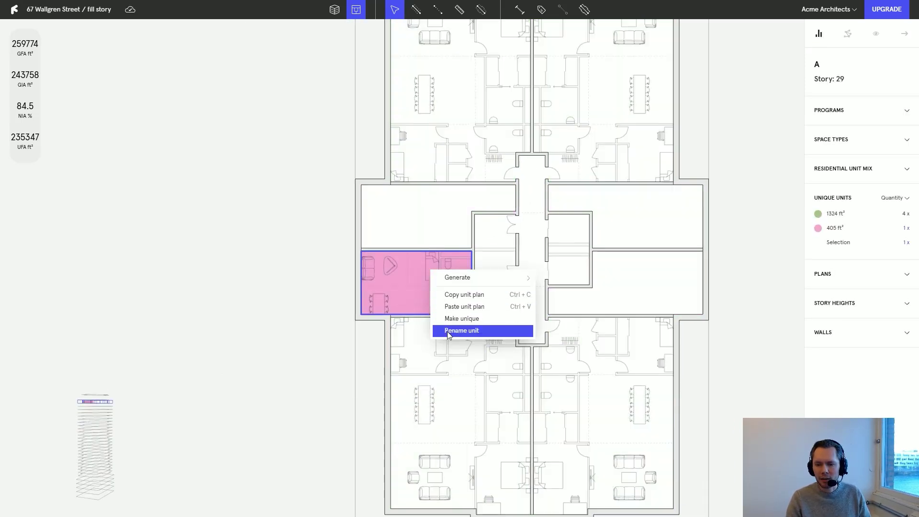
left_click(448, 294)
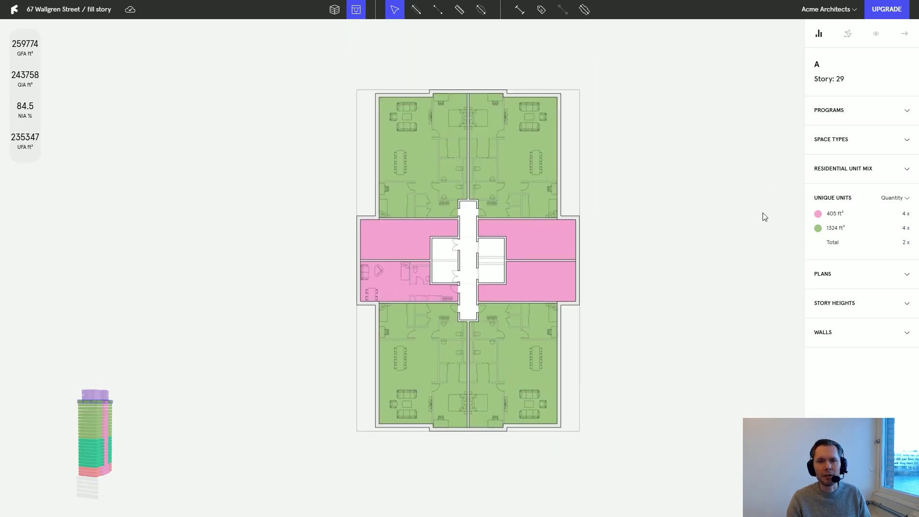
left_click(833, 216)
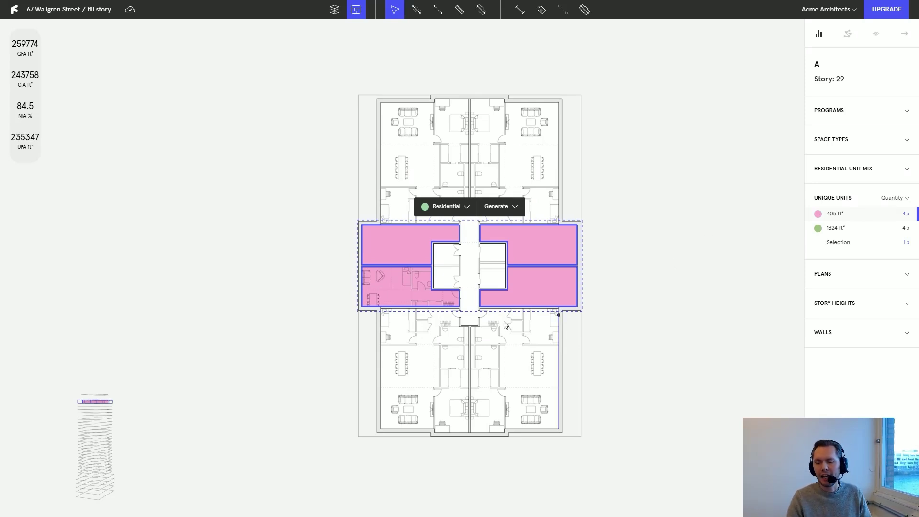
left_click(643, 266)
scroll(668, 267, "up", 3)
scroll(670, 267, "up", 1)
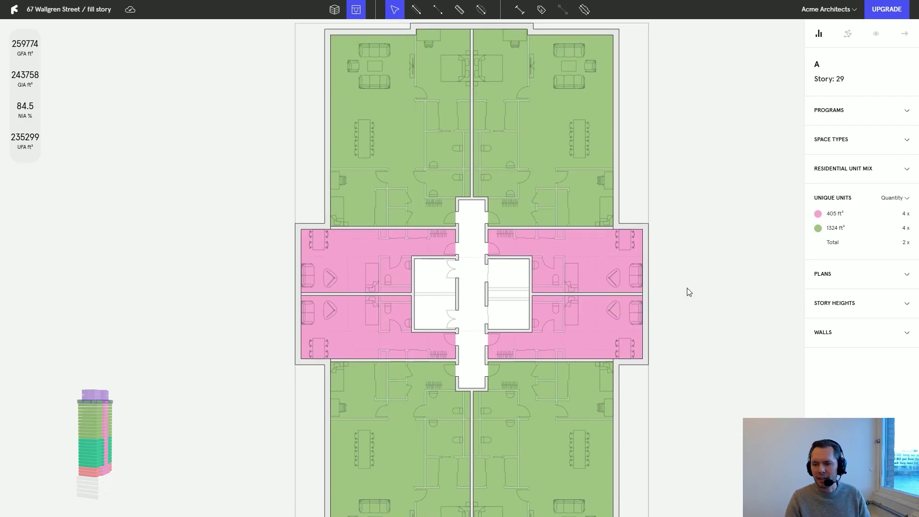
scroll(588, 278, "up", 1)
scroll(529, 307, "up", 1)
scroll(419, 279, "up", 2)
scroll(422, 239, "up", 1)
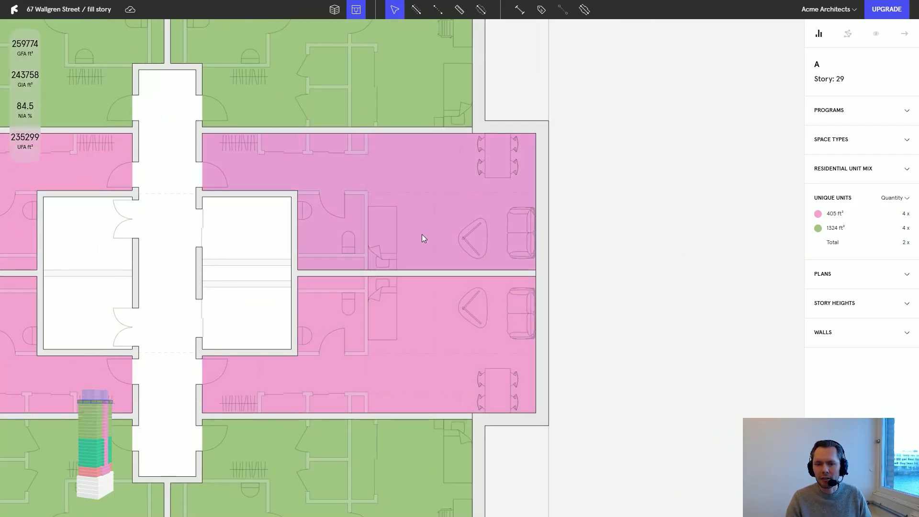
Rotate the small unit's sofa and armchair 180° and shift them slightly left
double_click(421, 238)
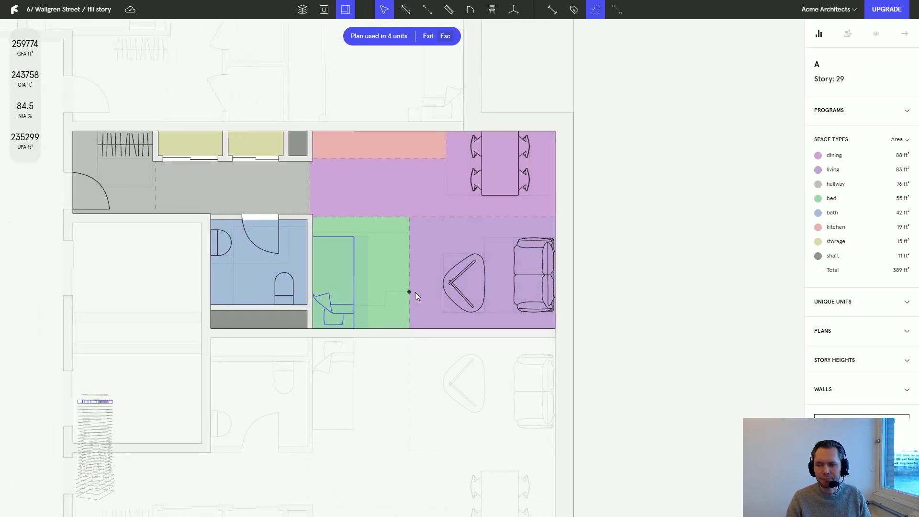
scroll(416, 295, "up", 2)
left_click(499, 285)
left_click(592, 282, "shift")
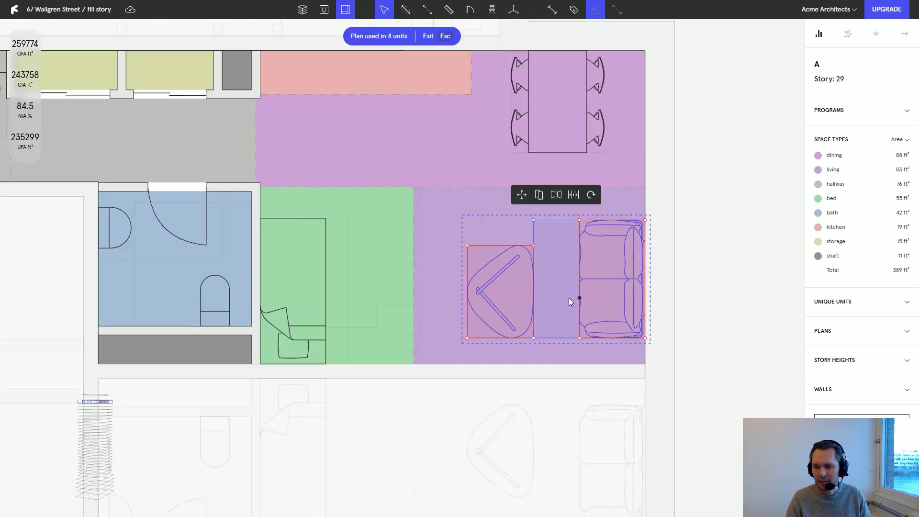
left_click(591, 196)
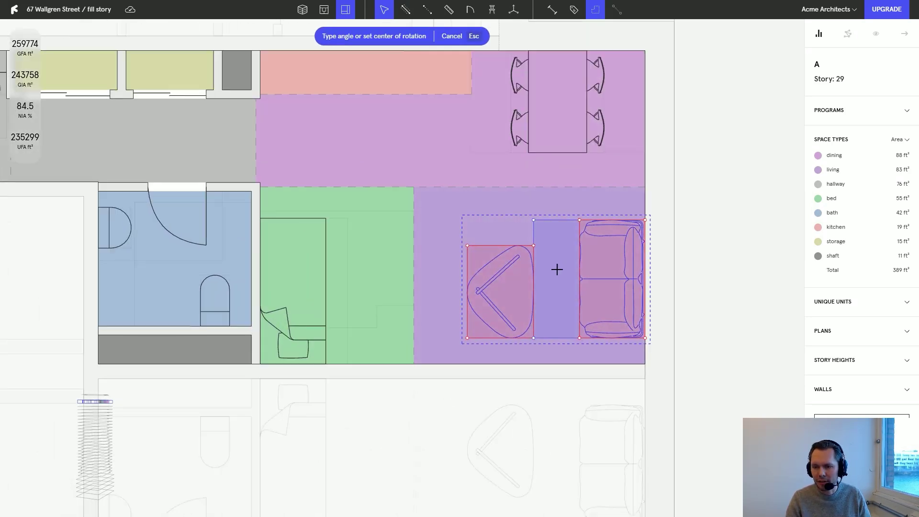
left_click(671, 237)
left_click(375, 260)
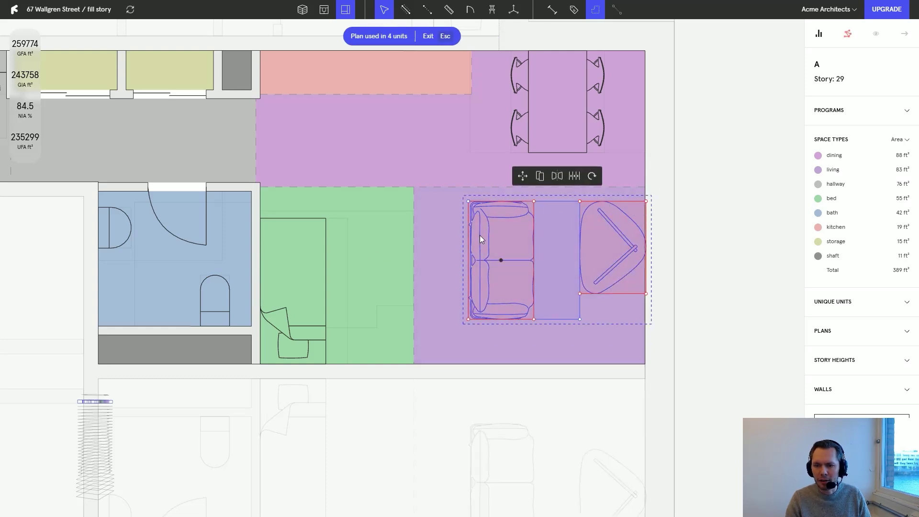
left_click_drag(469, 245, 447, 244)
left_click(721, 222)
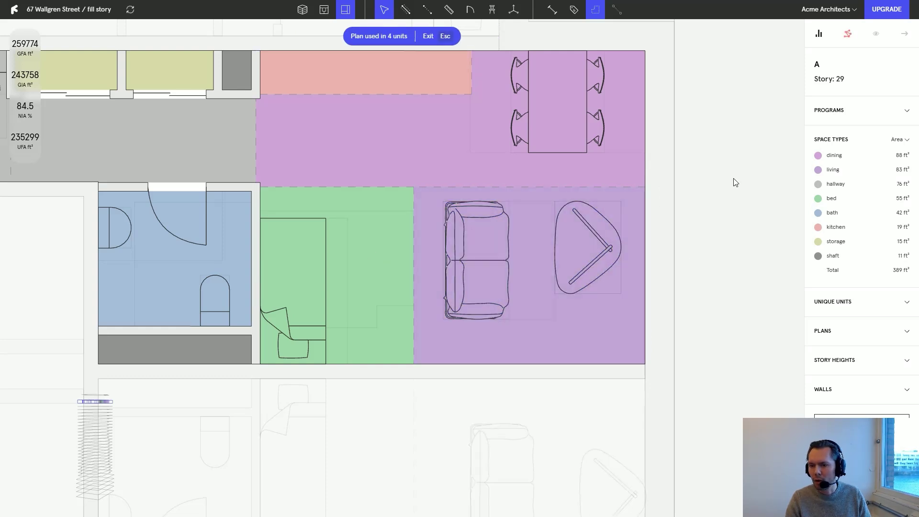
scroll(731, 184, "down", 3)
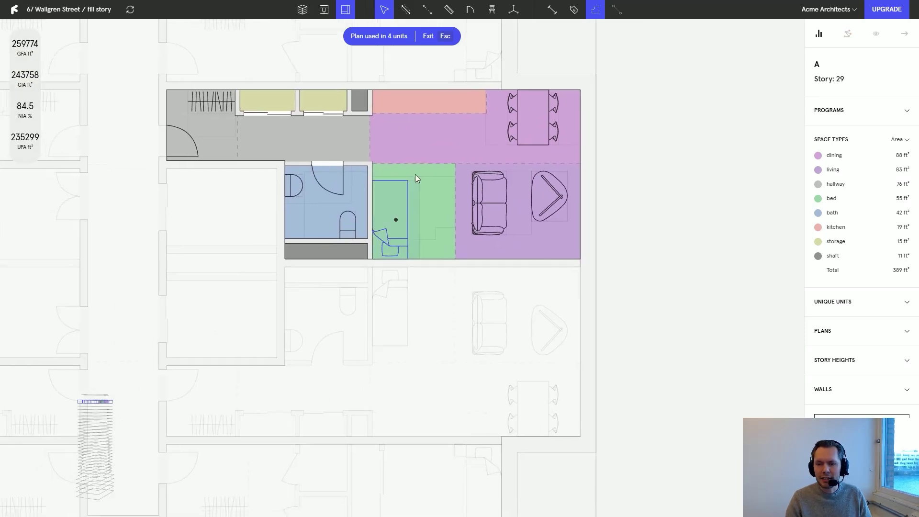
Exit plan editing, check story 29's room connection graph, then return to space-type statistics
key("Escape")
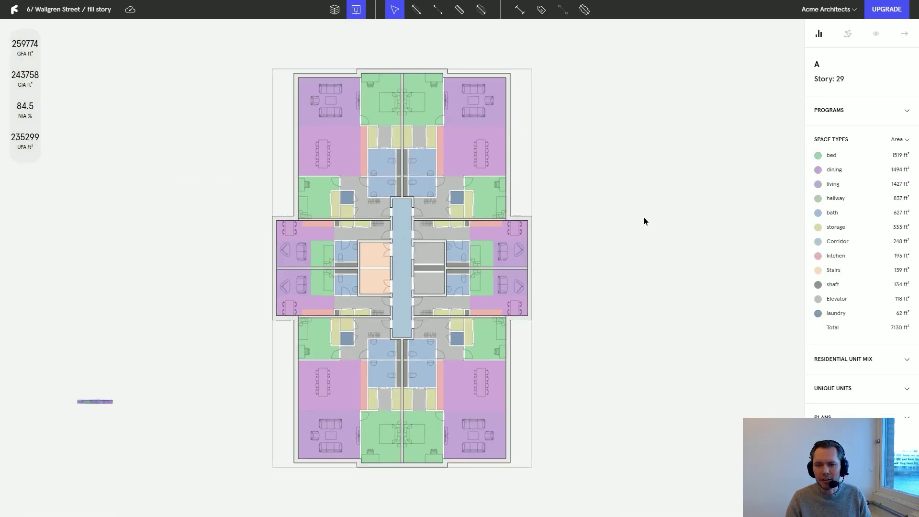
middle_click_drag(587, 240, 647, 229)
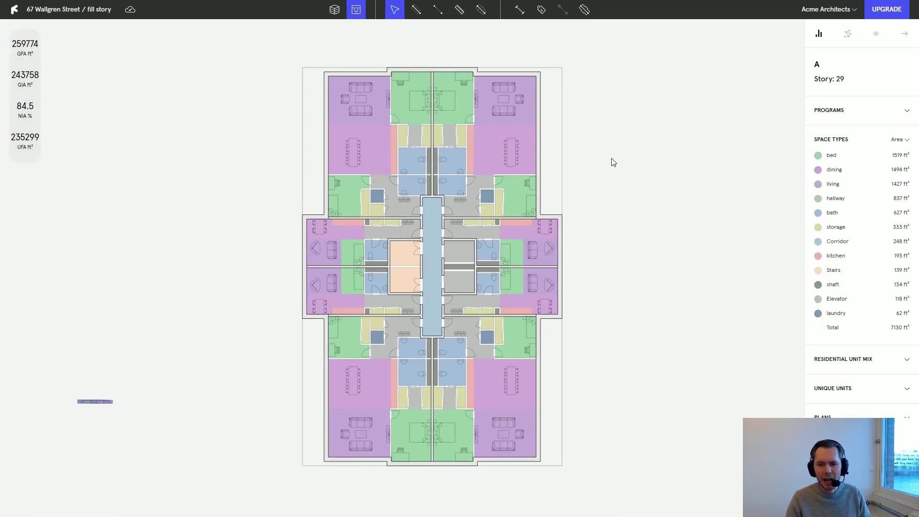
scroll(667, 176, "up", 3)
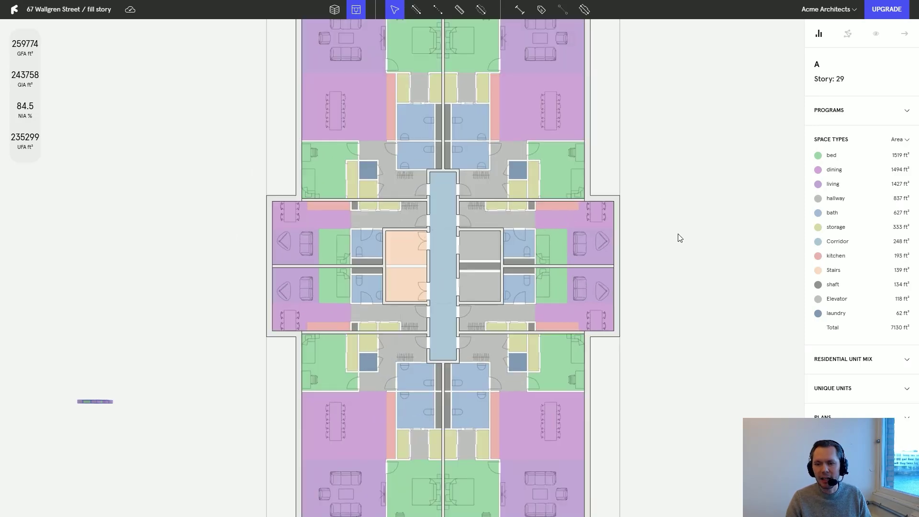
mouse_move(698, 226)
middle_mouse_down()
mouse_move(697, 165)
mouse_move(714, 200)
middle_mouse_up()
left_click(847, 33)
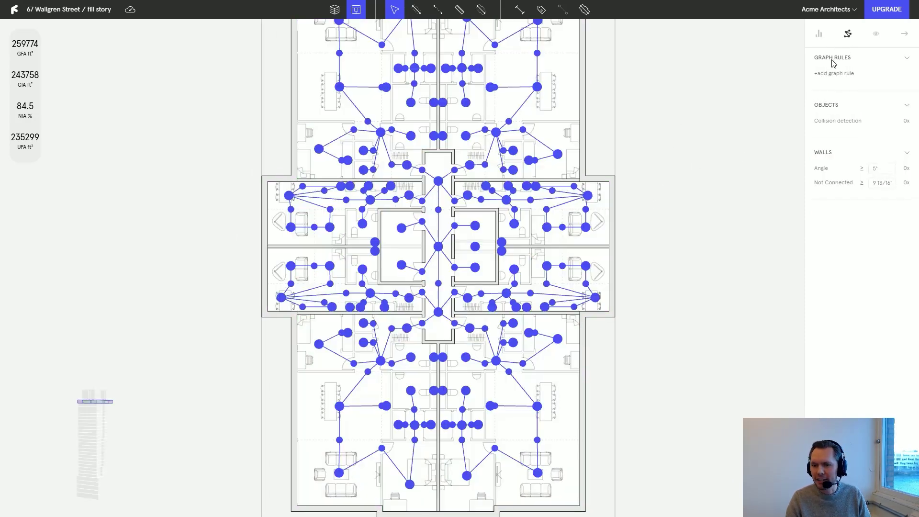
middle_click_drag(659, 235, 640, 251)
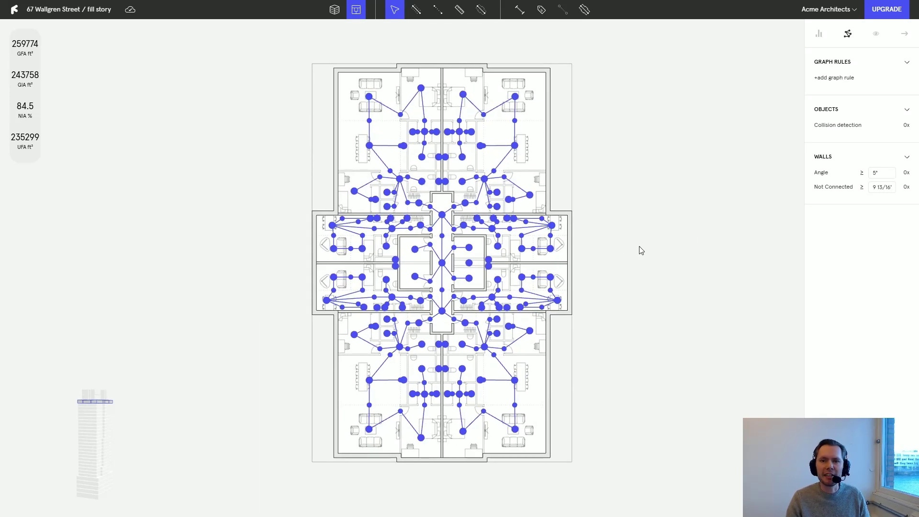
left_click(813, 34)
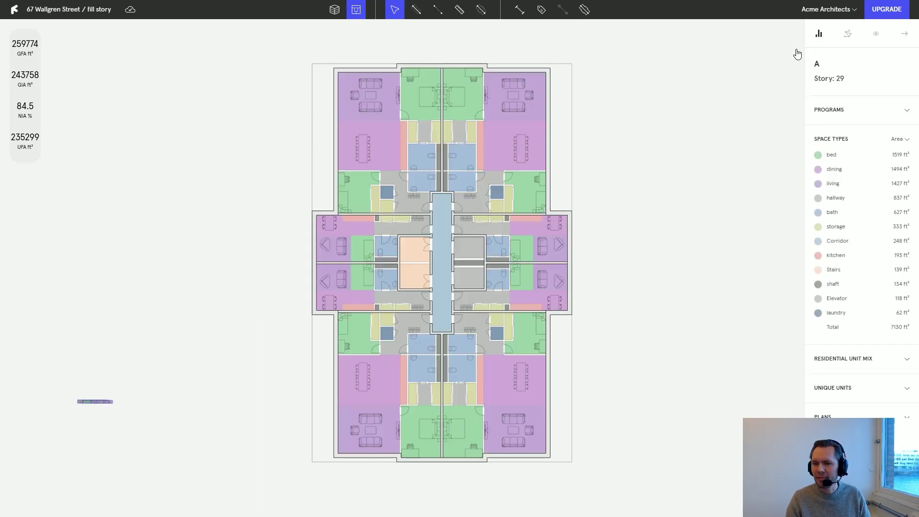
middle_click_drag(652, 238, 669, 236)
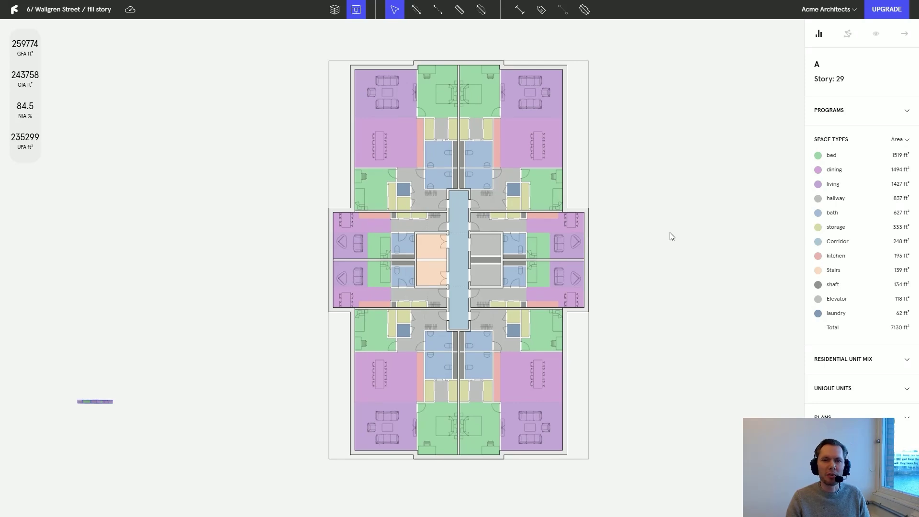